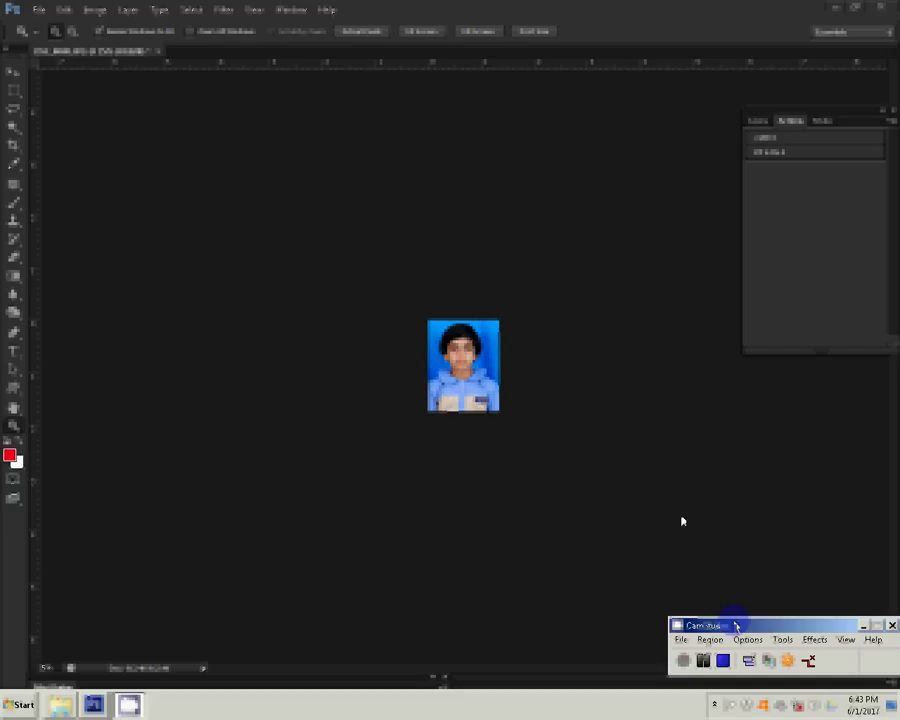
Fit the passport photo to the window and duplicate the Background layer.
left_click(430, 33)
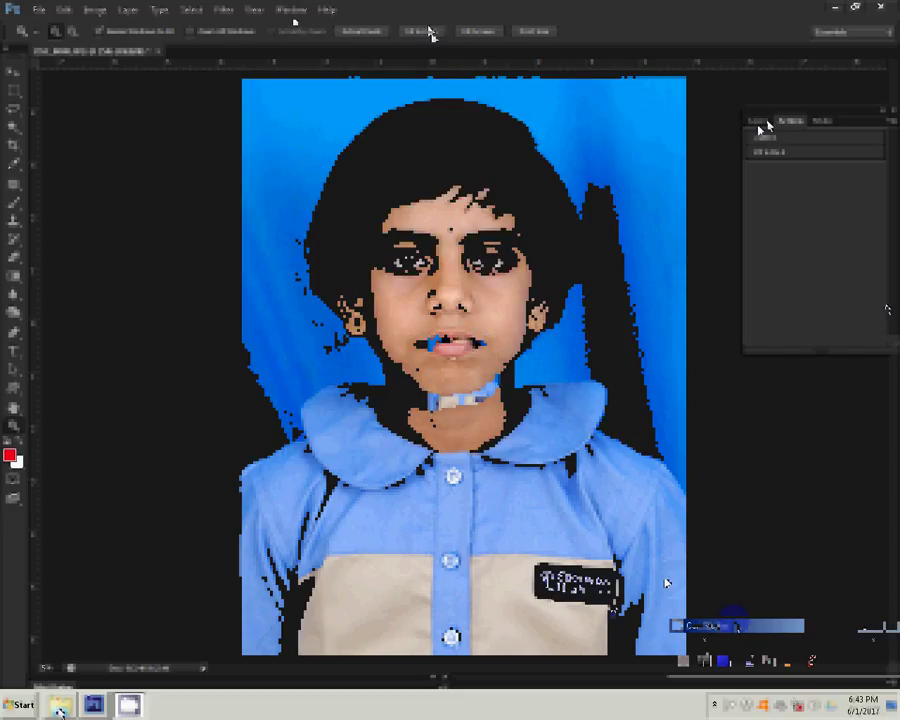
right_click(837, 221)
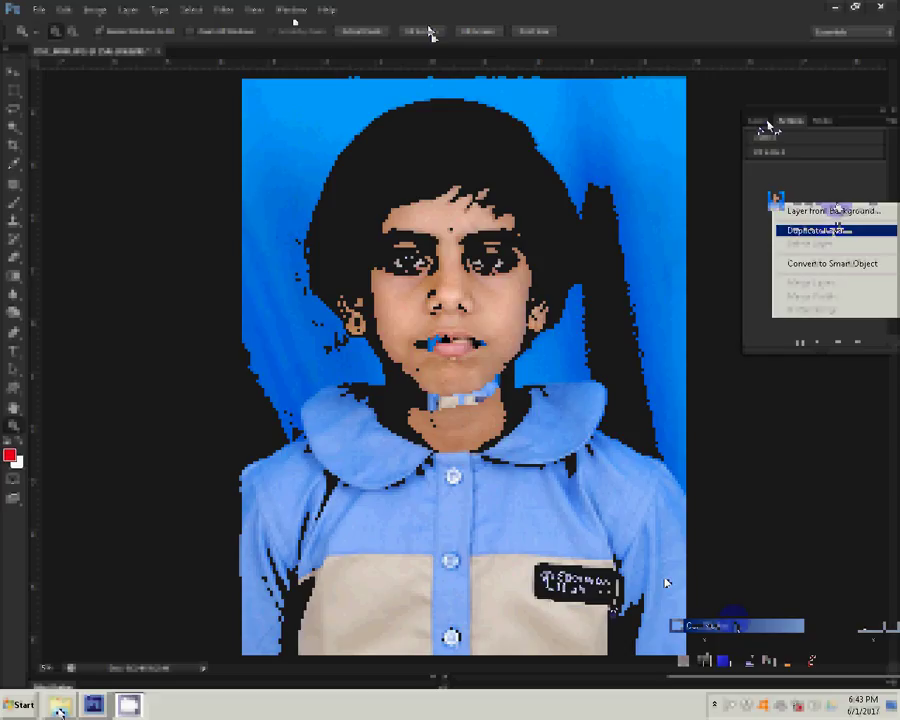
left_click(820, 230)
key("Return")
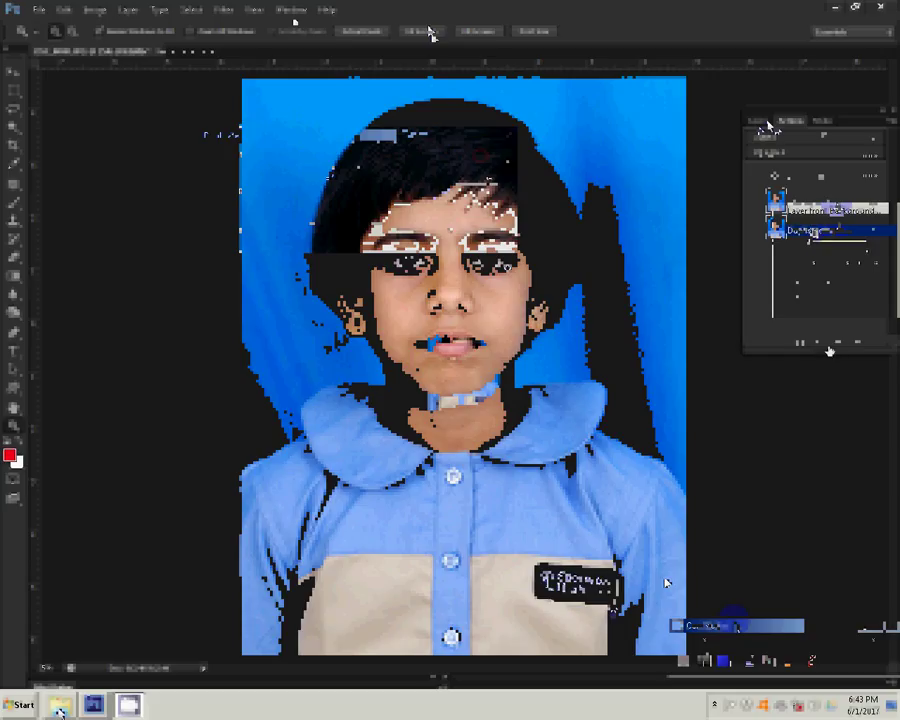
Apply the Imagenomic Magic Pro filter with Graininess 98 to the photo copy.
left_click(224, 10)
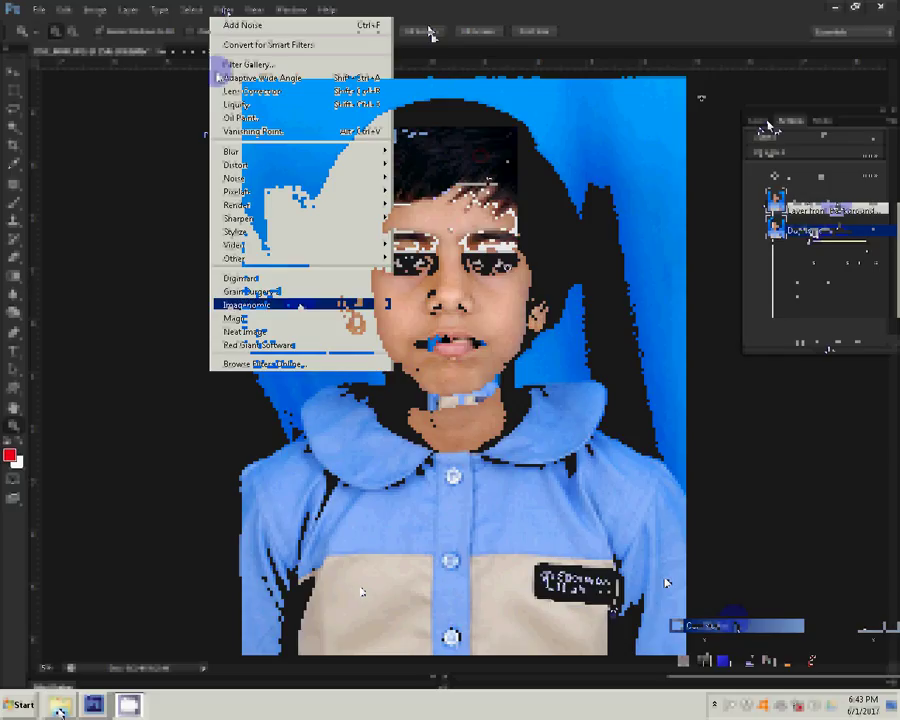
left_click(430, 318)
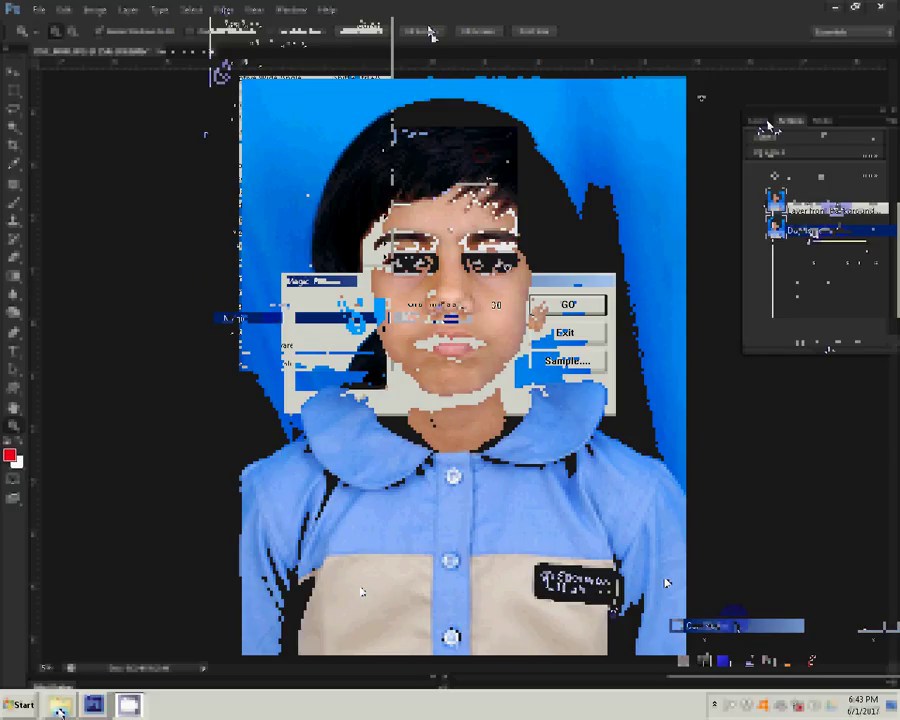
left_click_drag(444, 327, 487, 327)
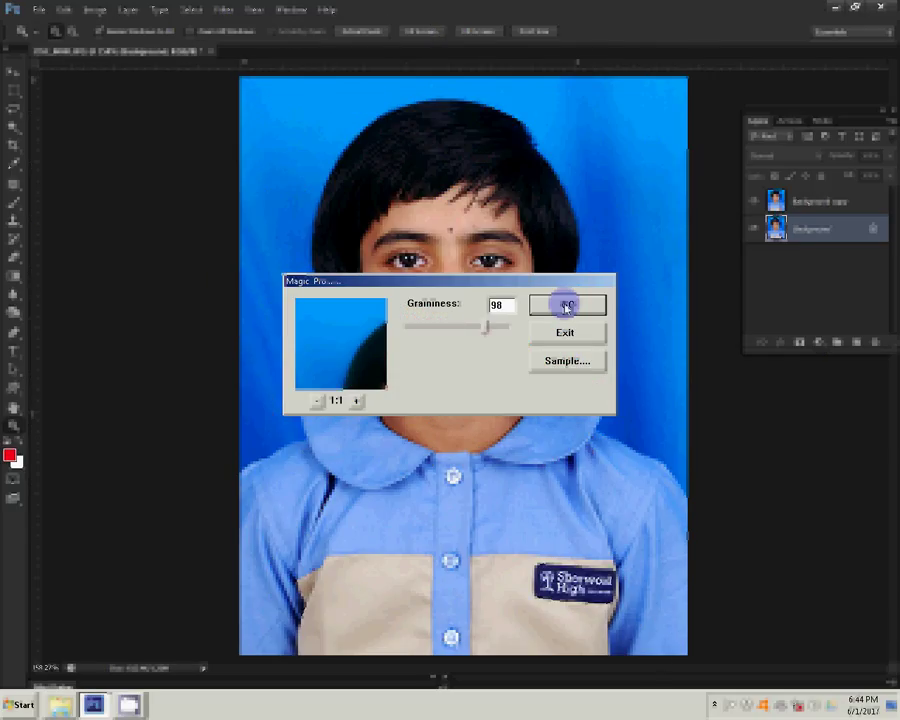
left_click(566, 305)
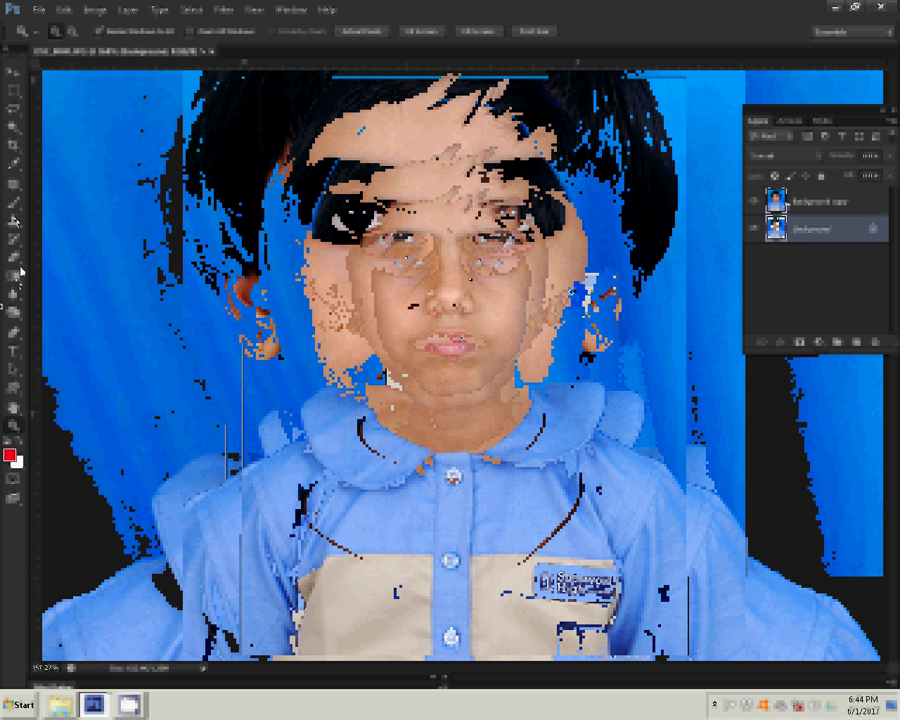
With Zoom All Windows on, spot-heal the hair spot, right eye corner and left cheek mark.
left_click(190, 31)
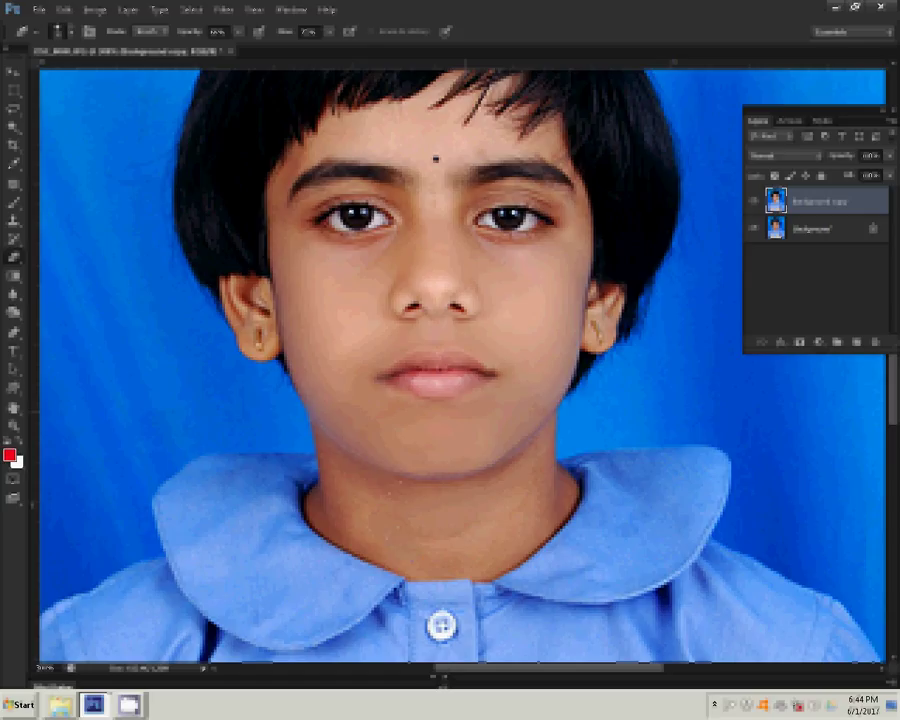
left_click(425, 113)
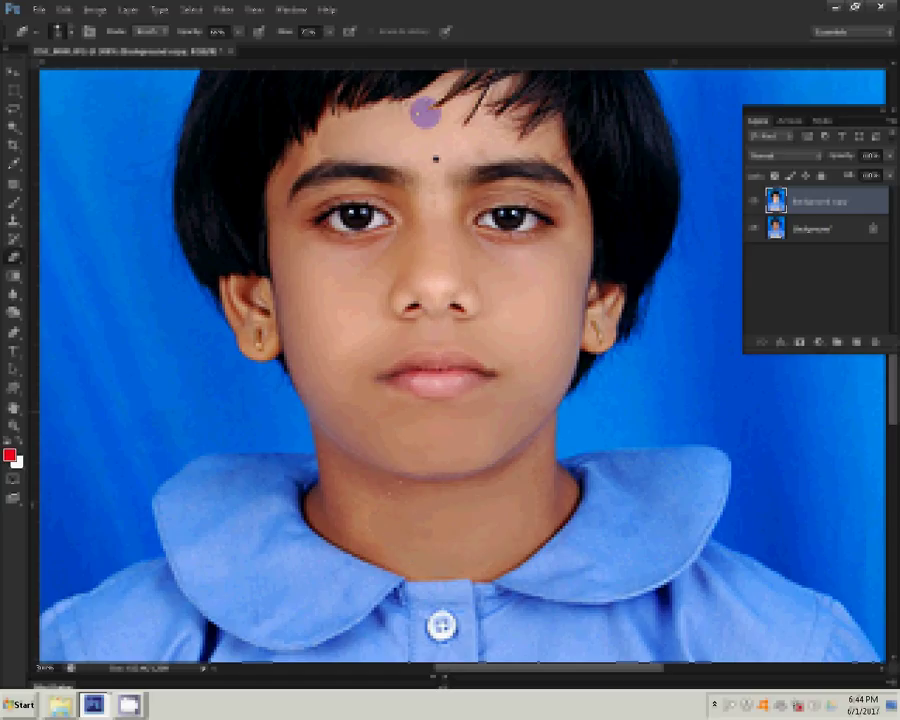
left_click(490, 219)
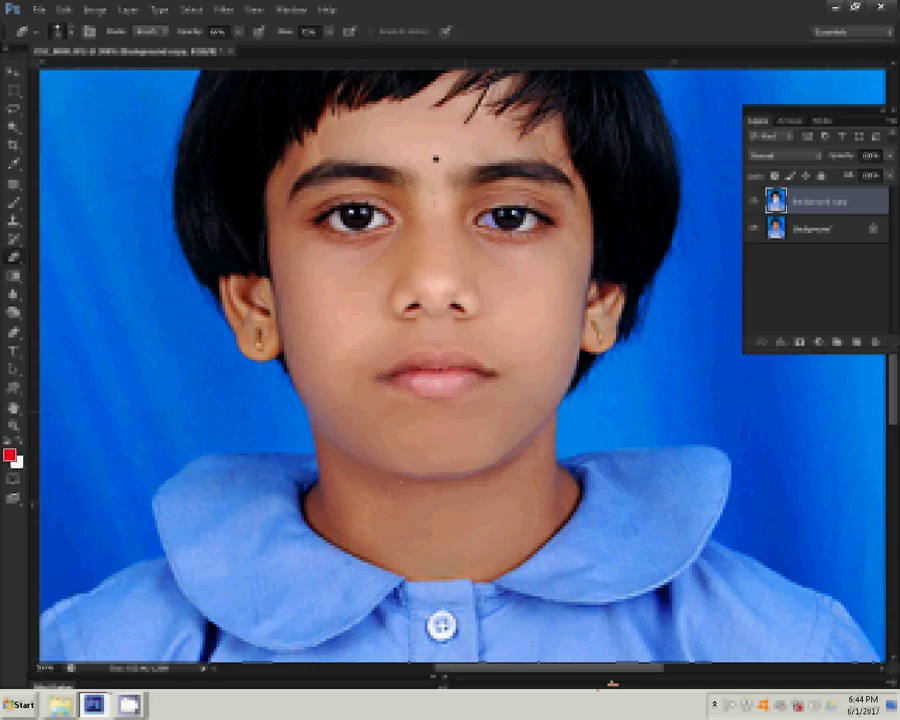
left_click(373, 291)
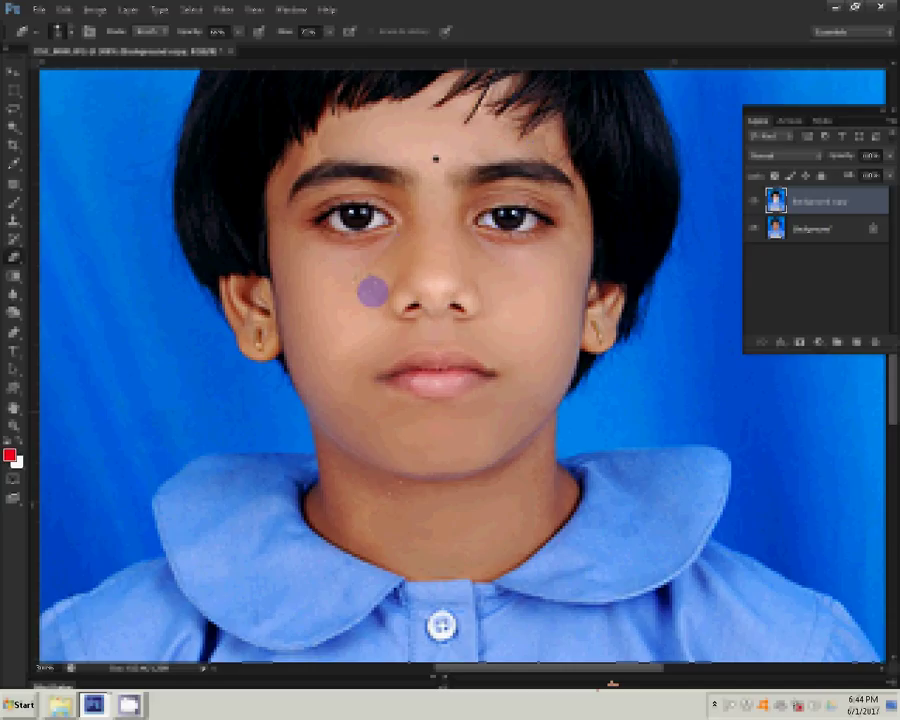
Merge visible layers, add uniform monochromatic noise, then merge visible again.
left_click(125, 10)
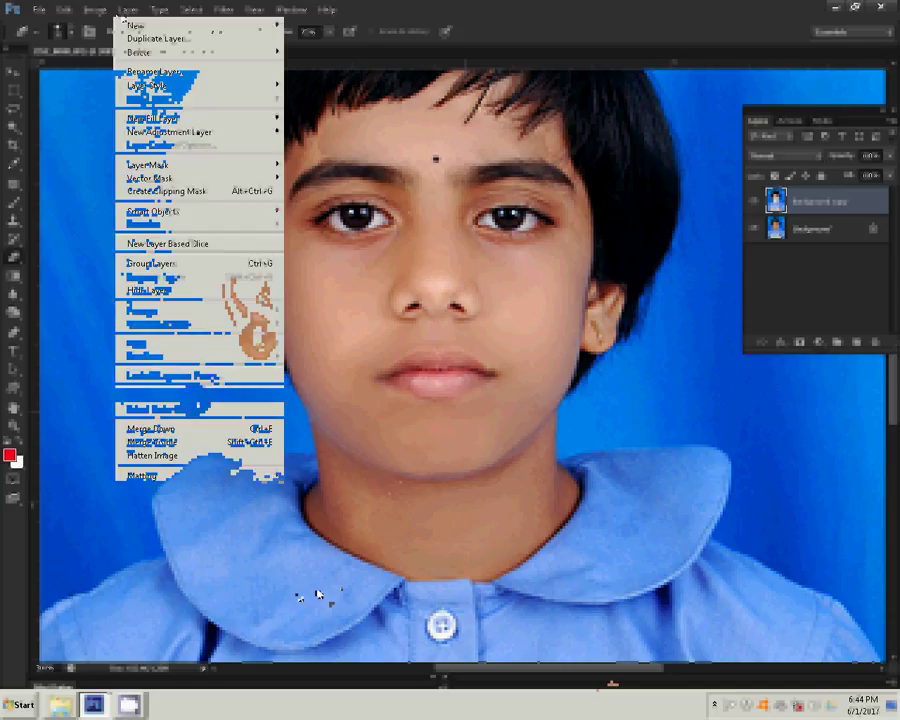
left_click(172, 442)
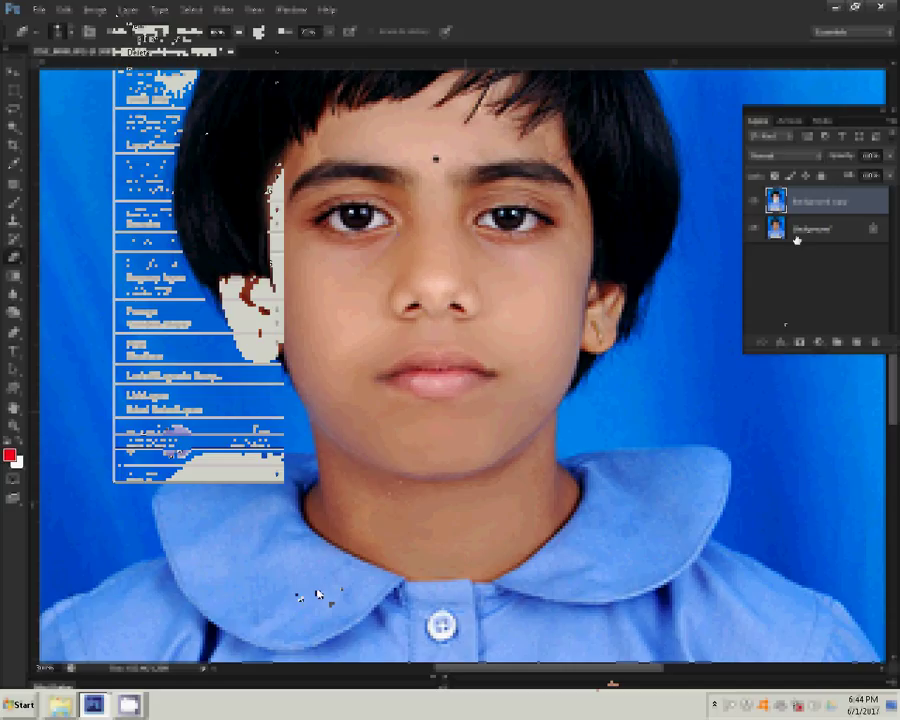
left_click(224, 10)
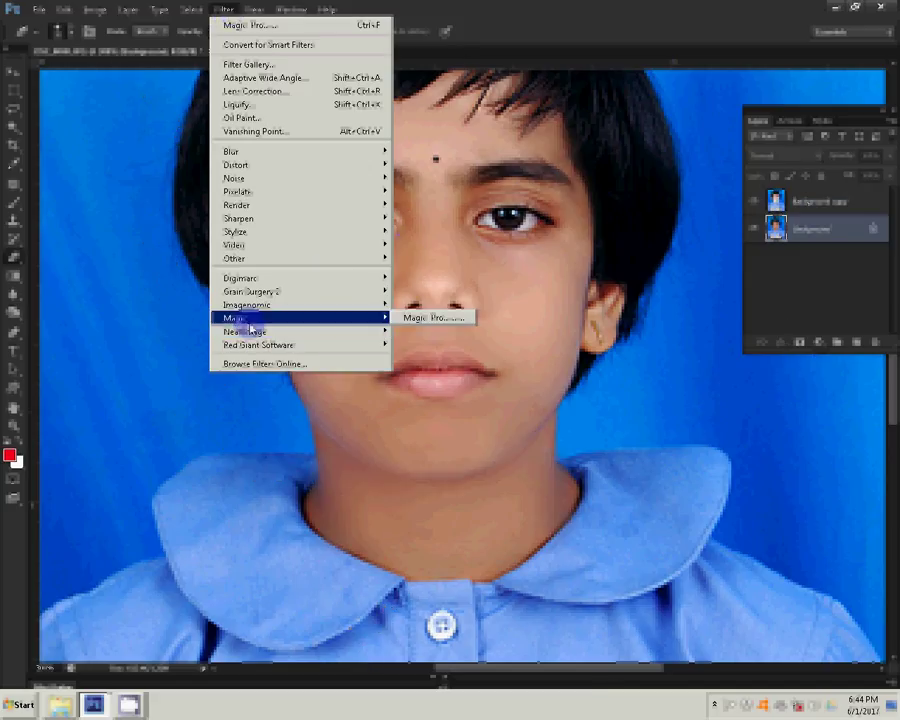
mouse_move(236, 178)
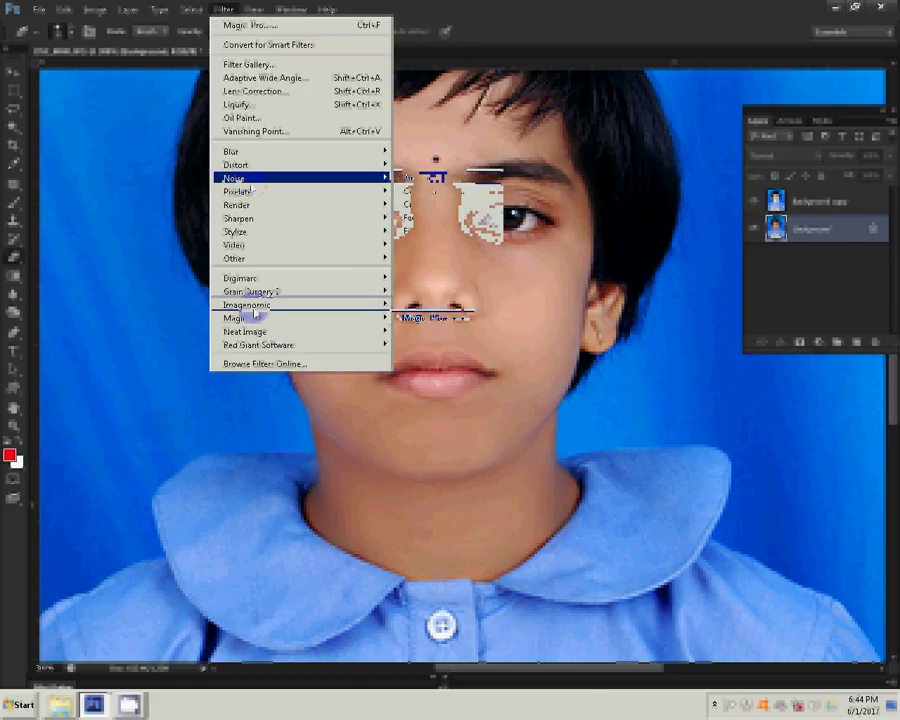
left_click(436, 178)
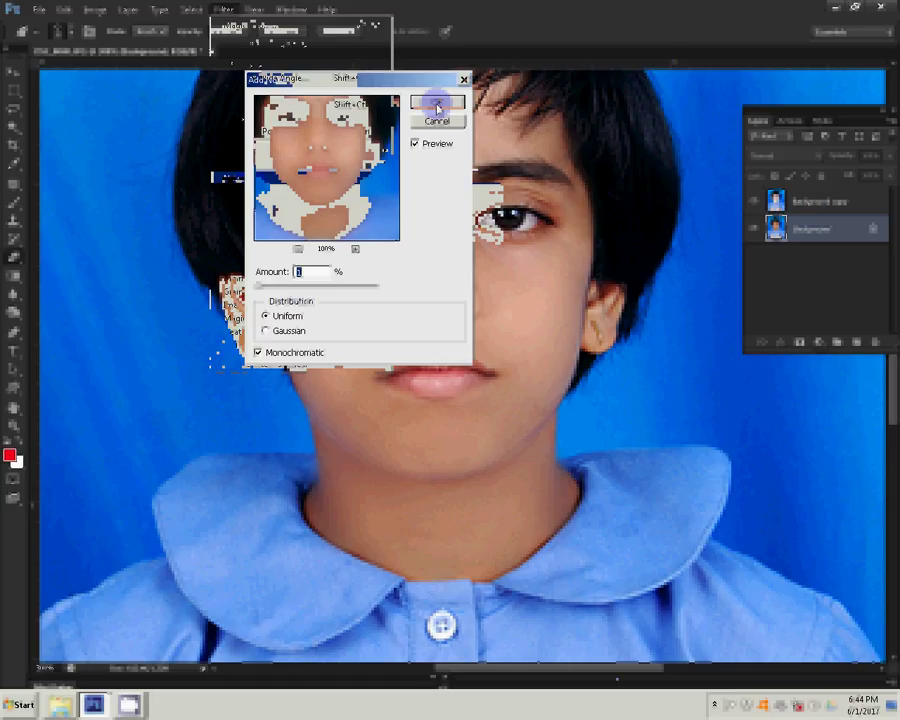
left_click(437, 105)
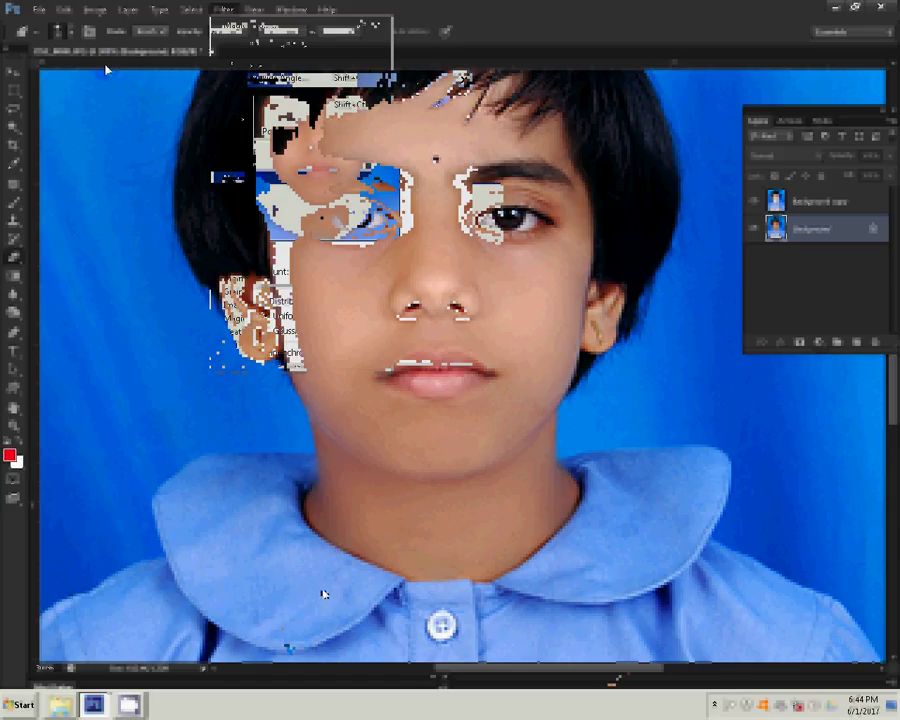
left_click(128, 9)
left_click(170, 441)
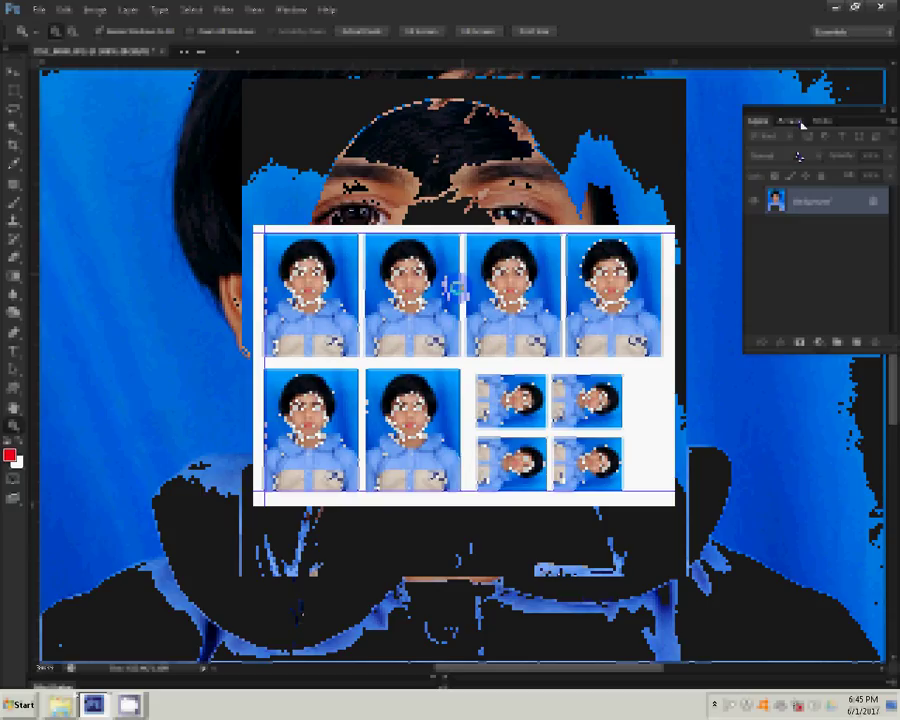
Play the passport layout action to build the ten-photo Untitled print sheet.
left_click(801, 123)
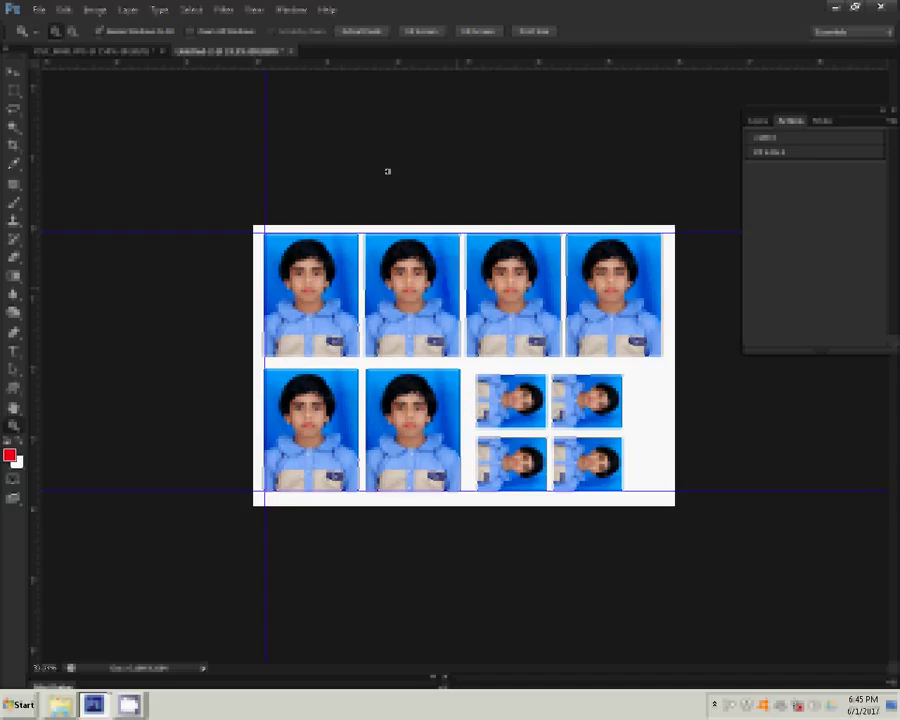
Rotate the print sheet to portrait and darken it with a Levels midtone of 0.82.
left_click(95, 9)
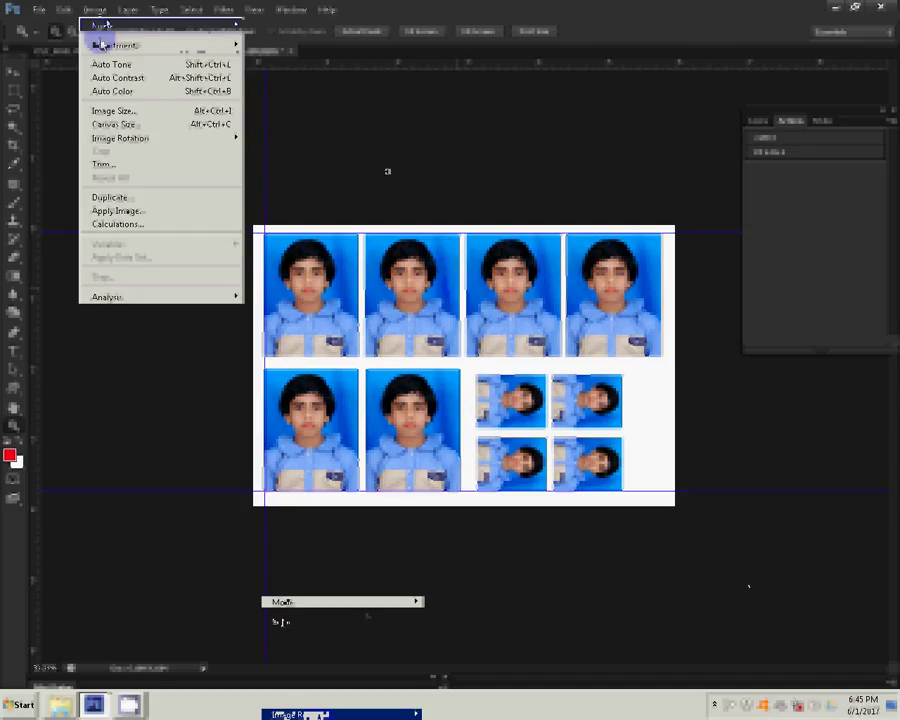
mouse_move(120, 138)
left_click(266, 148)
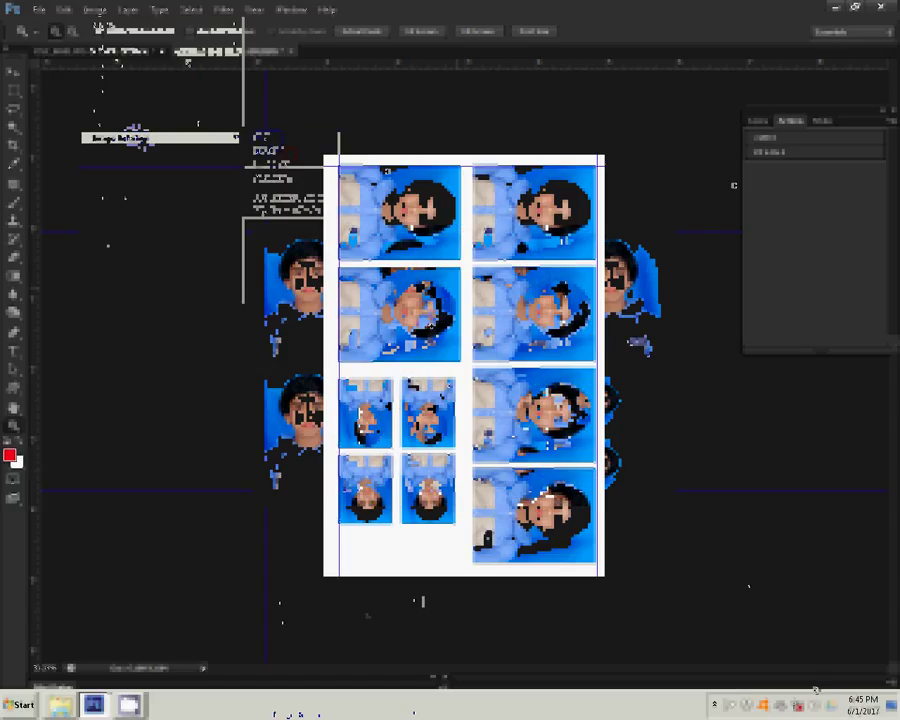
key("ctrl+l")
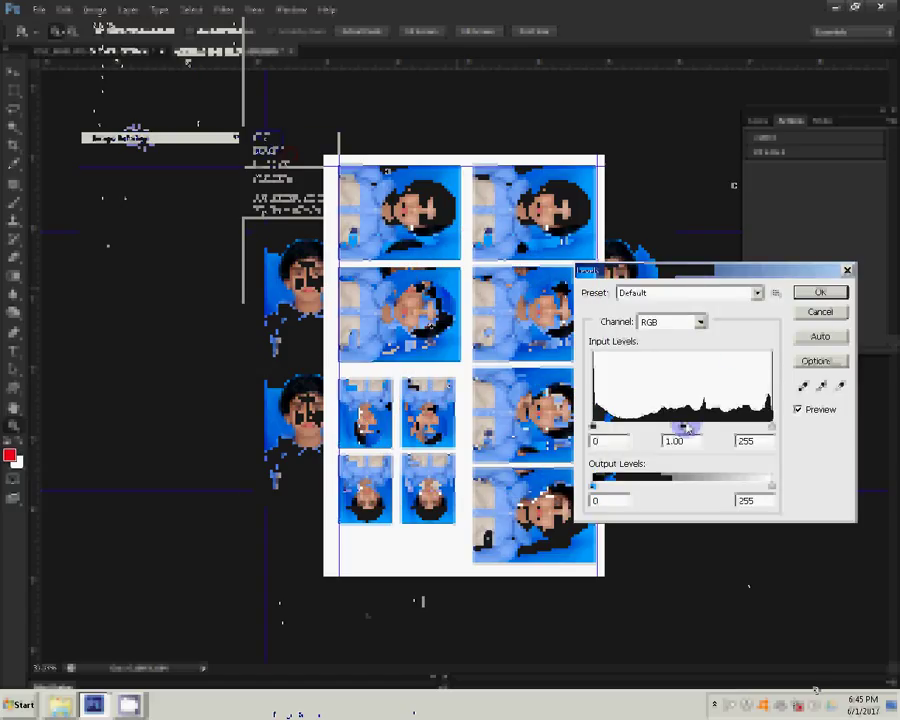
left_click_drag(682, 427, 697, 428)
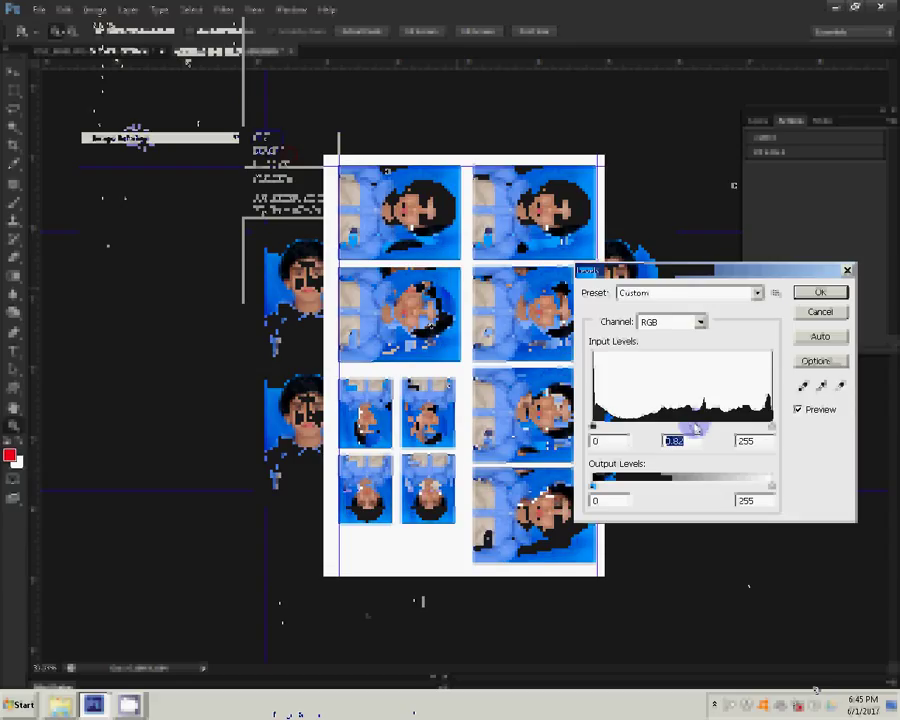
left_click(812, 292)
key("ctrl+b")
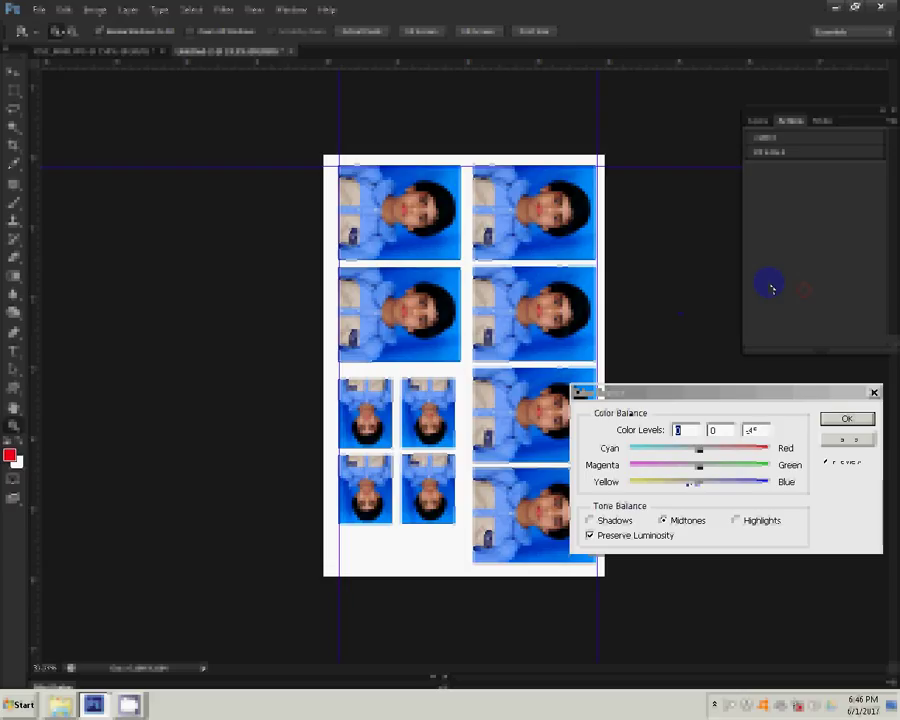
Apply a Yellow/Blue colour balance of -4, then a second Levels midtone of 0.91.
key("Tab")
key("Tab")
key("Return")
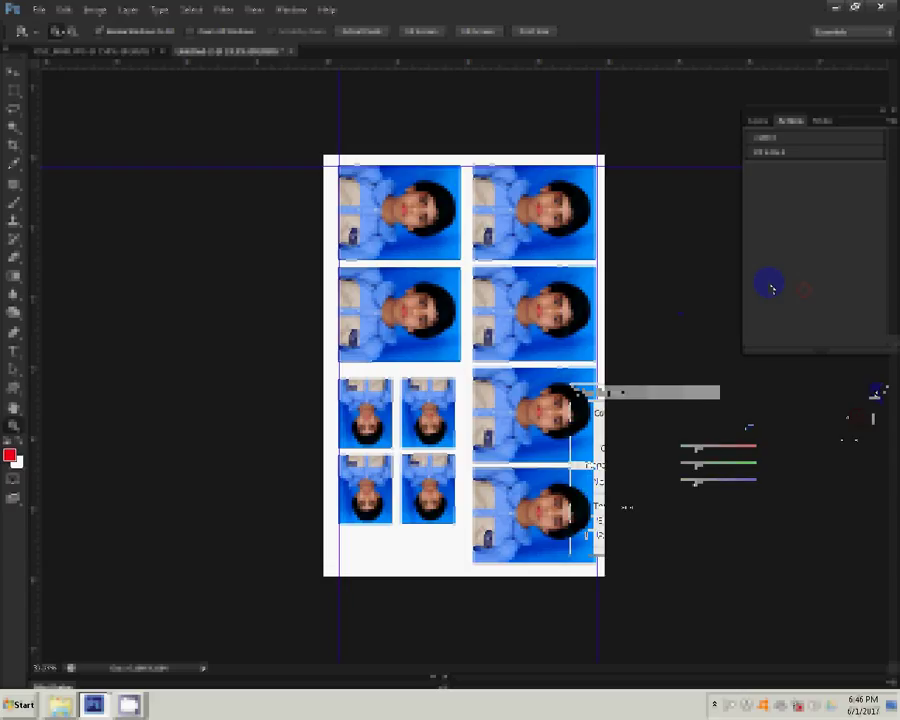
key("ctrl+l")
left_click_drag(683, 428, 689, 428)
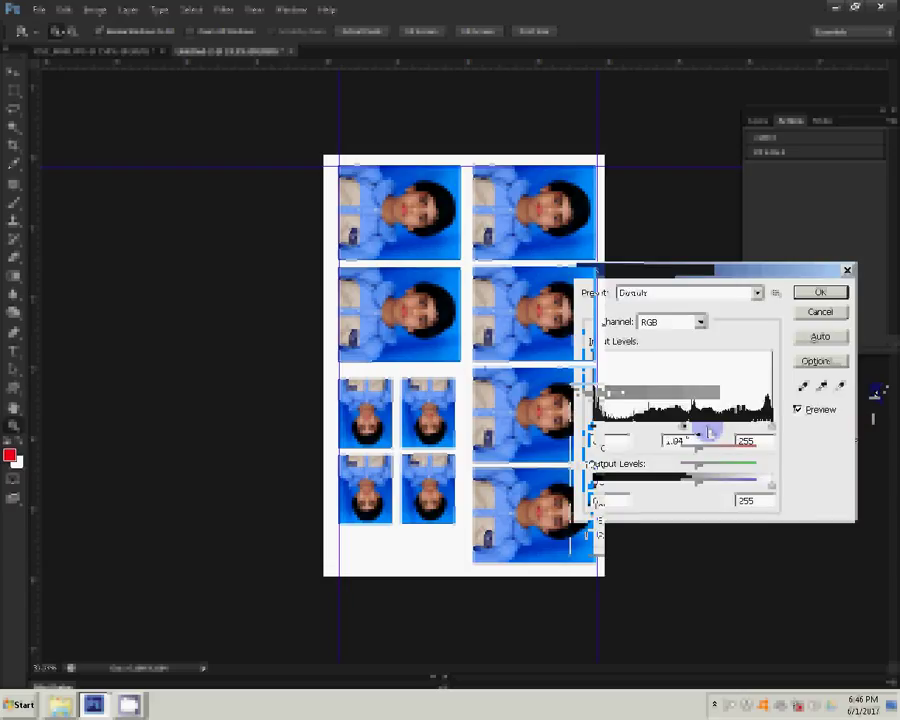
left_click(818, 292)
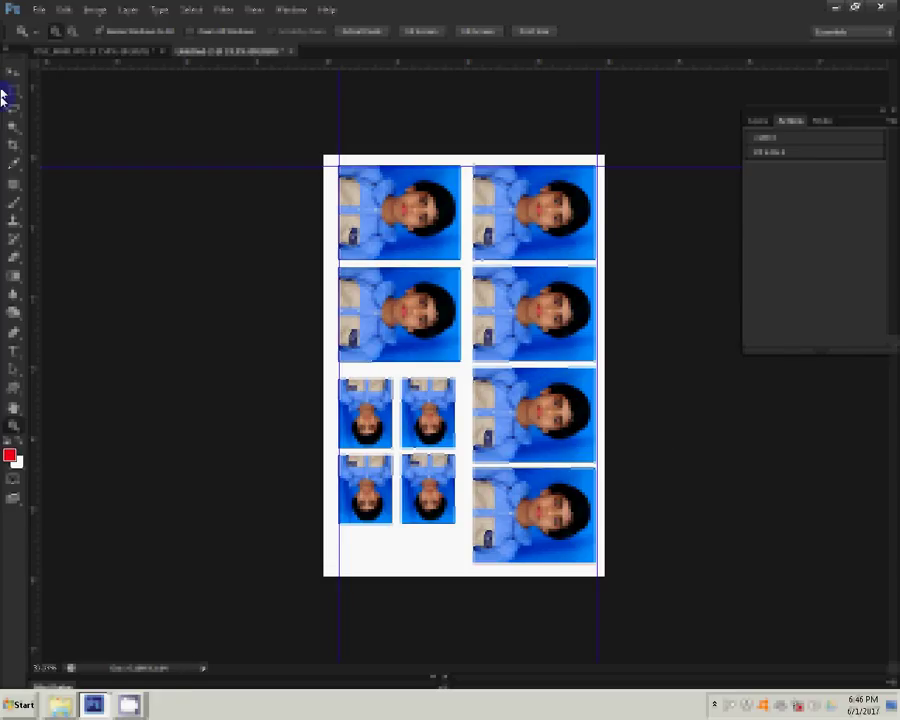
Print the sheet on the HiTi S420 with Scale to Fit Media enabled.
key("alt+f")
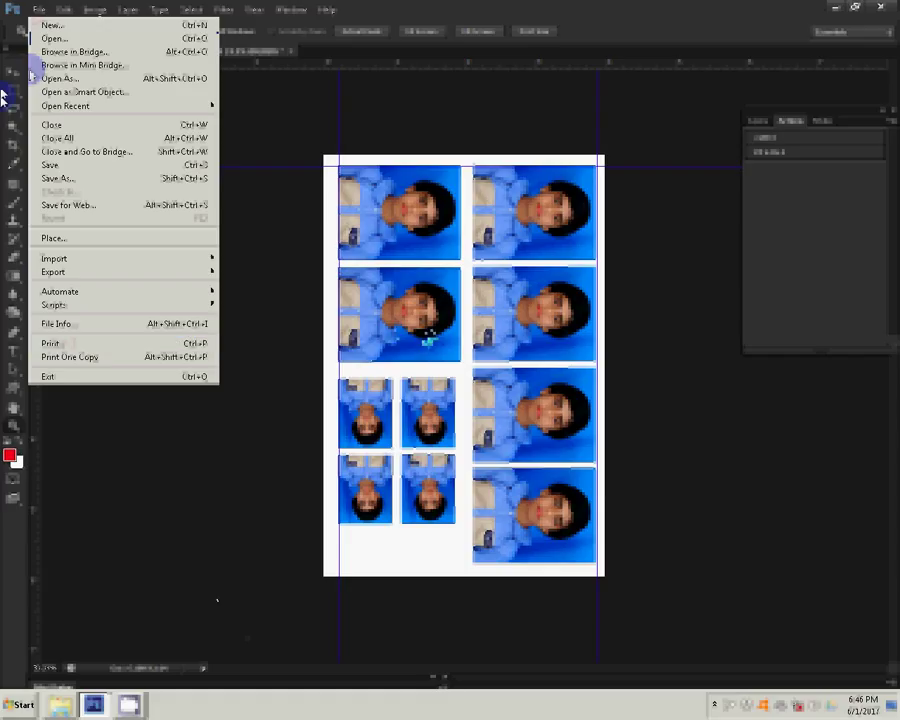
left_click(50, 343)
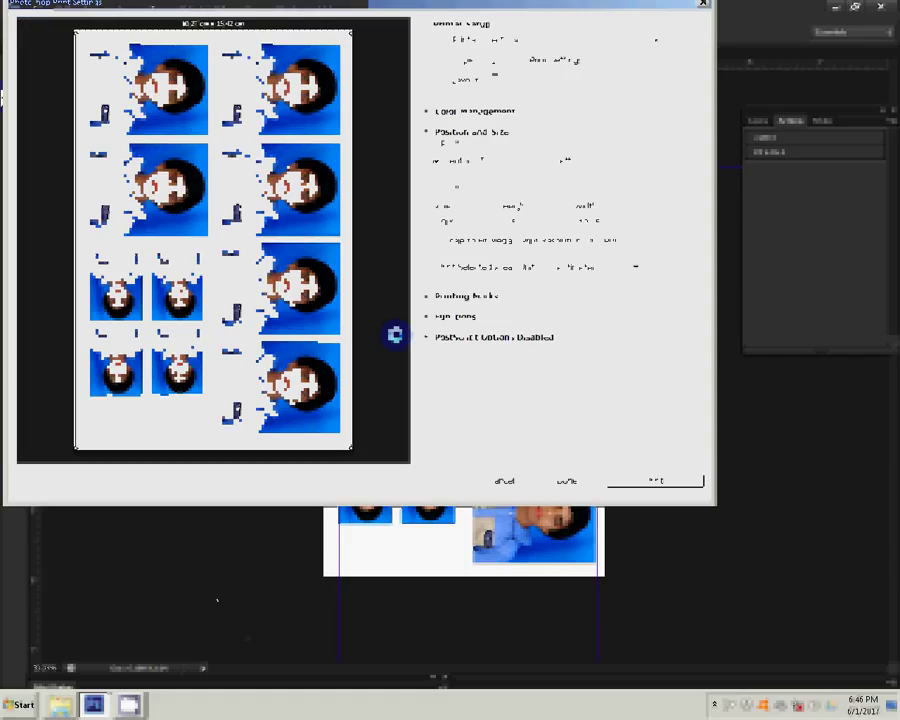
left_click(472, 240)
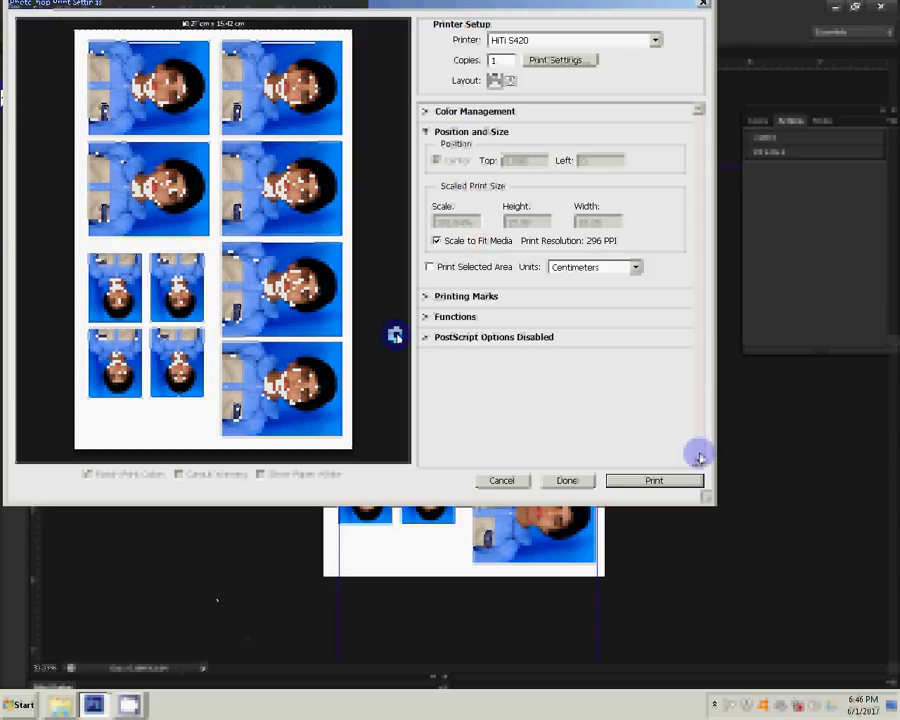
left_click(660, 482)
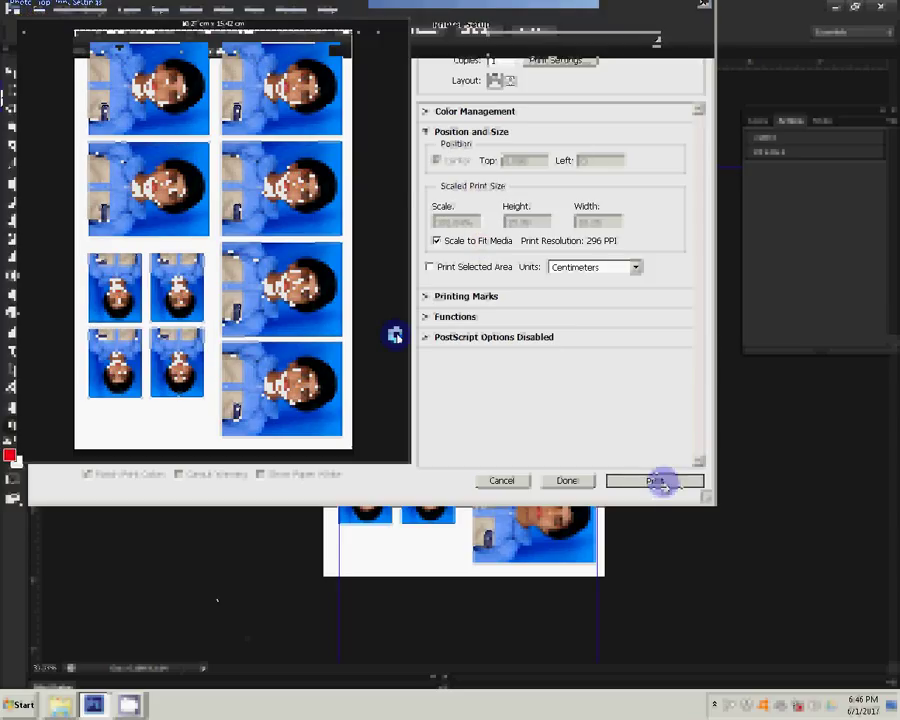